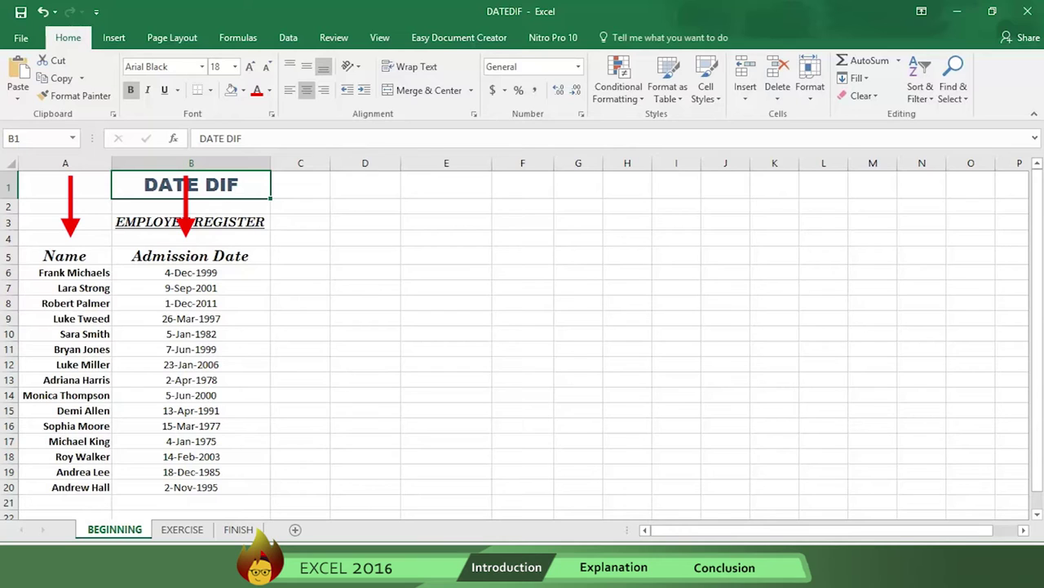
Step: On the EXERCISE sheet, enter =TODAY() in C6 and fill it down the Date column through C20
{"action": "left_click", "coordinate": [179, 529]}
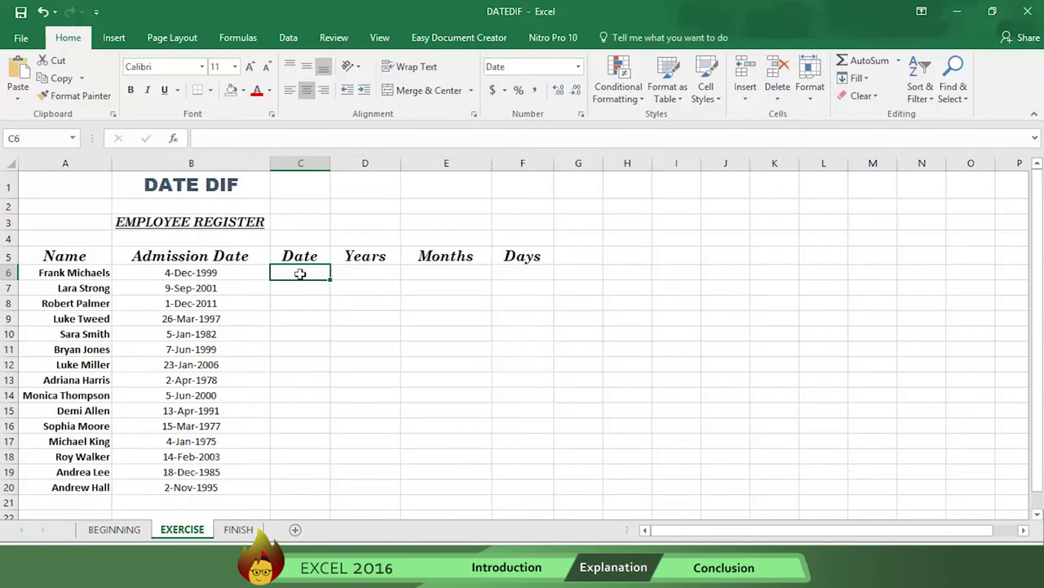
{"action": "type", "text": "="}
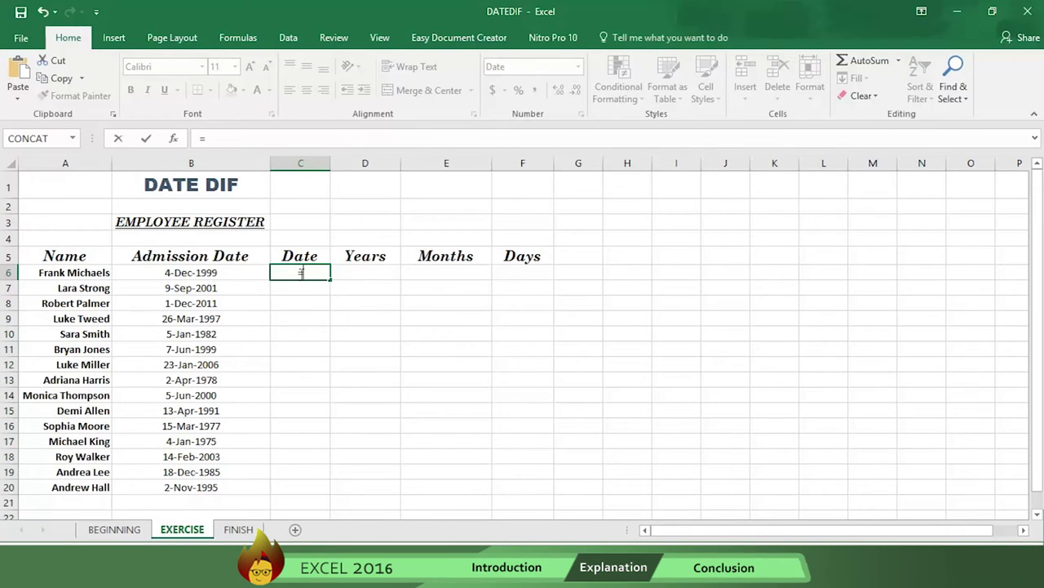
{"action": "type", "text": "to"}
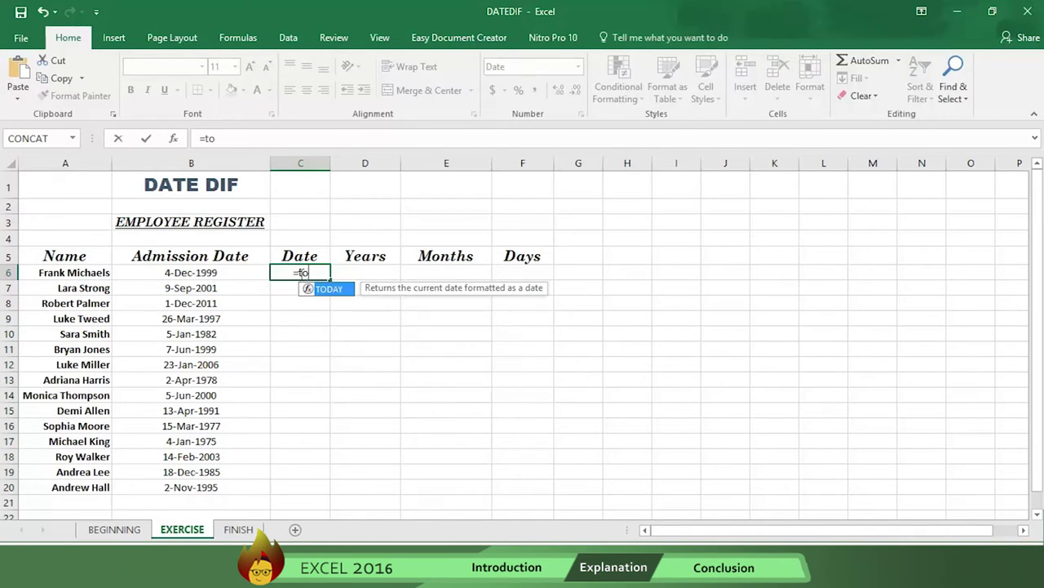
{"action": "type", "text": "day()"}
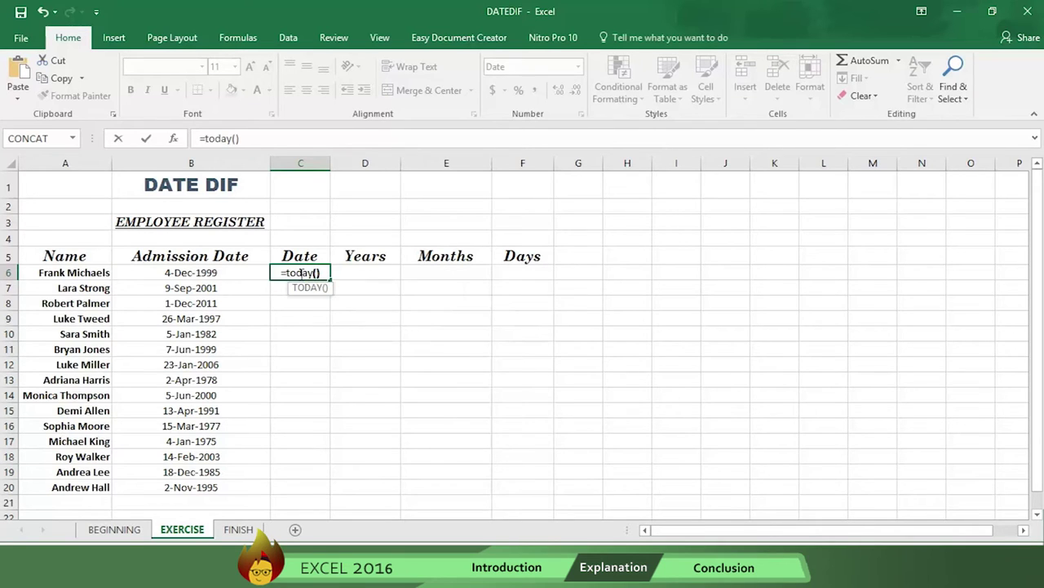
{"action": "key", "text": "Return"}
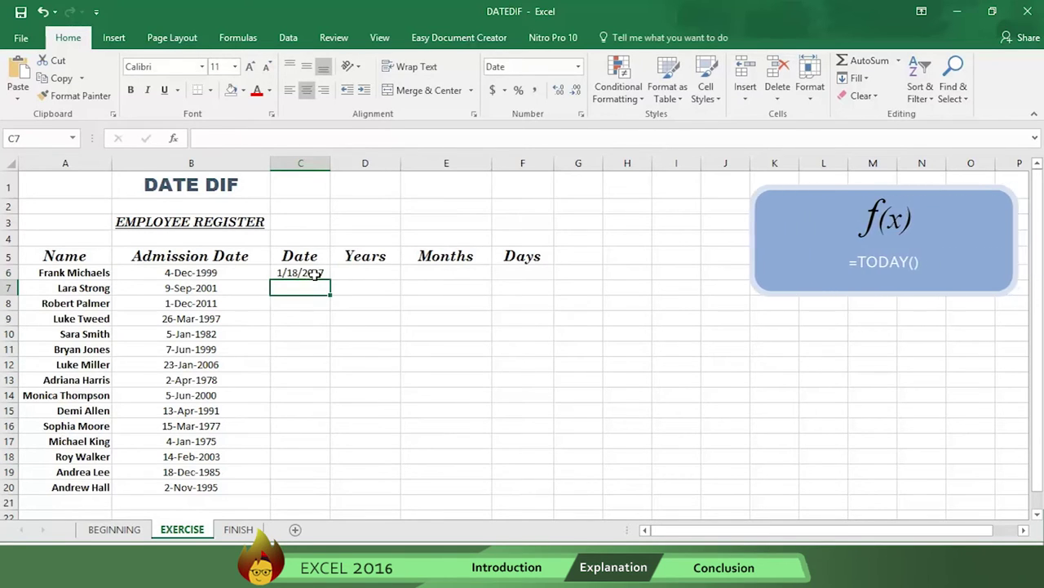
{"action": "left_click", "coordinate": [316, 273]}
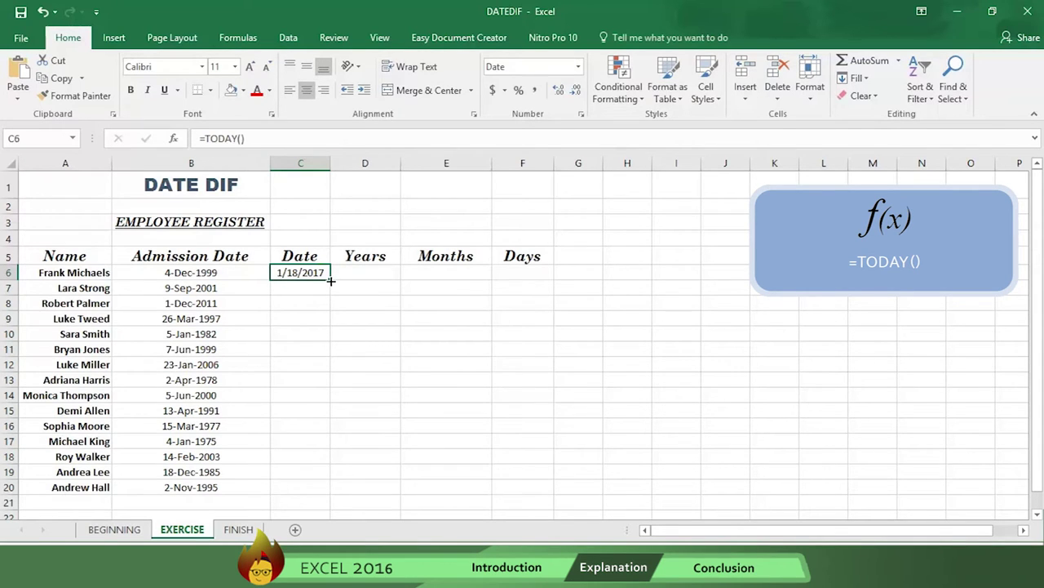
{"action": "left_click_drag", "start_coordinate": [330, 281], "coordinate": [356, 491]}
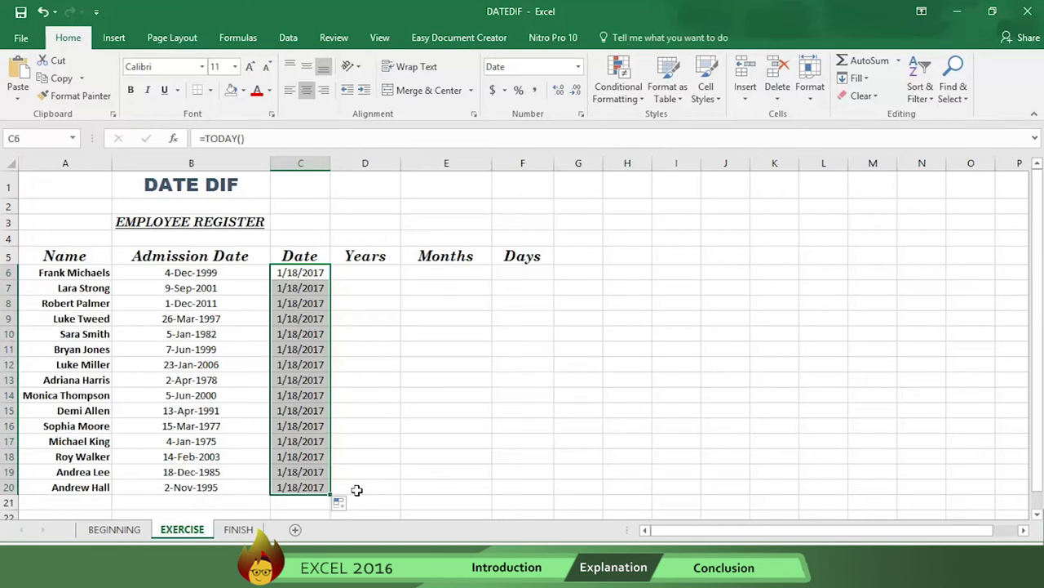
Step: Enter =DATEDIF(B6,TODAY(),"y") in D6 and fill the formula down the Years column through D20
{"action": "left_click", "coordinate": [366, 274]}
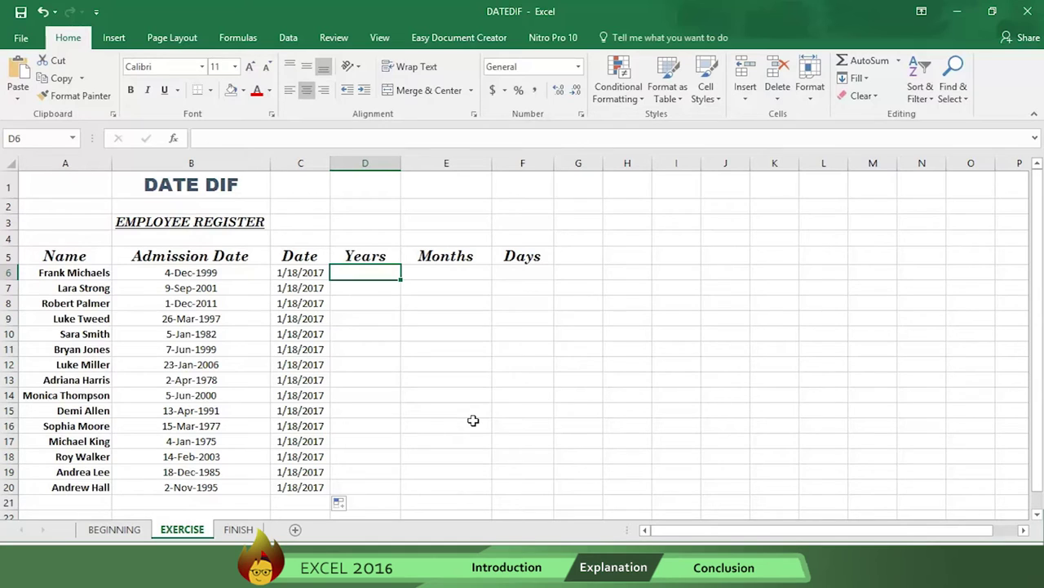
{"action": "type", "text": "="}
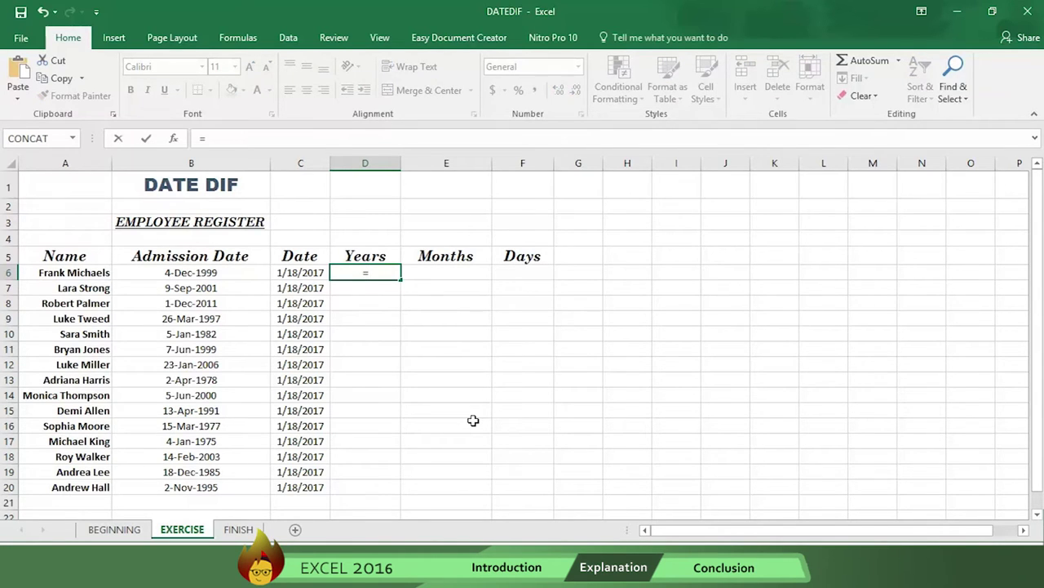
{"action": "type", "text": "da"}
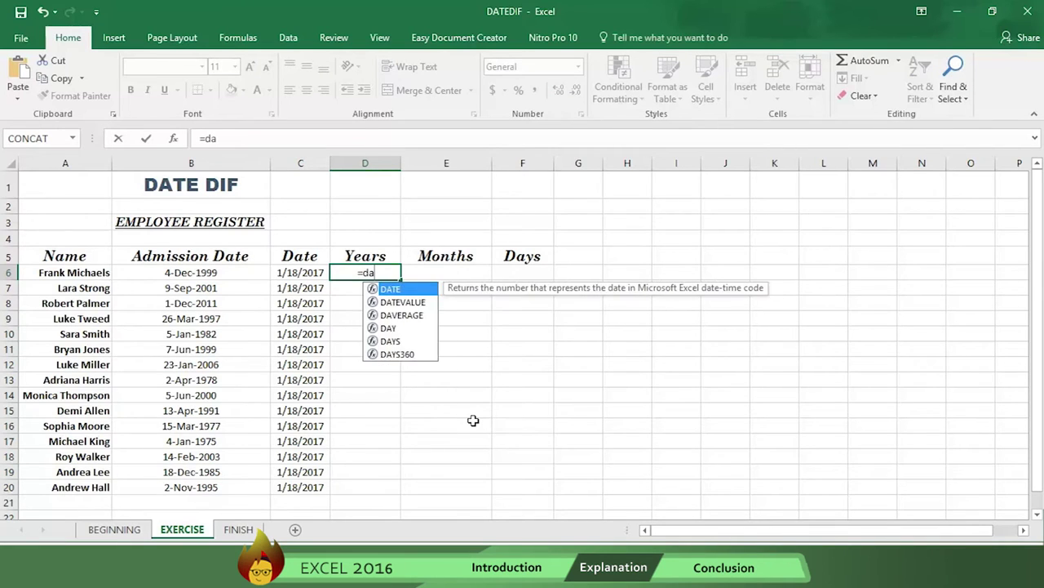
{"action": "type", "text": "tedi"}
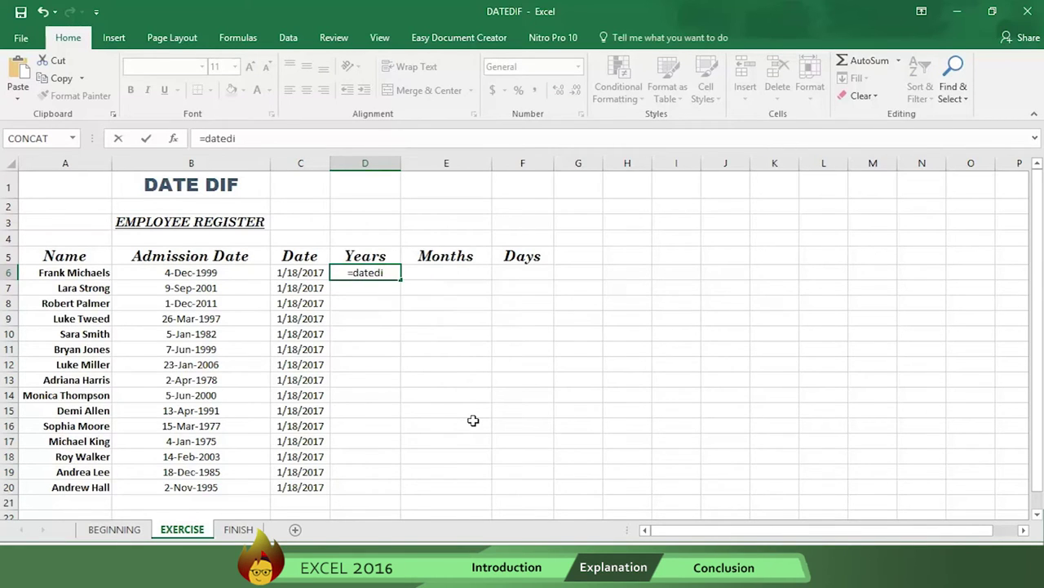
{"action": "type", "text": "f("}
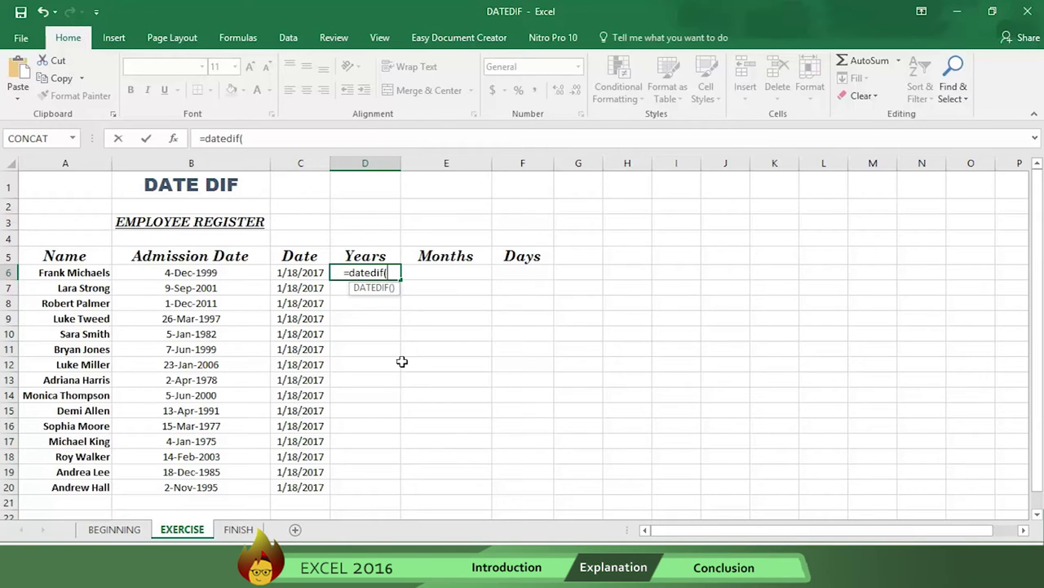
{"action": "left_click", "coordinate": [211, 275]}
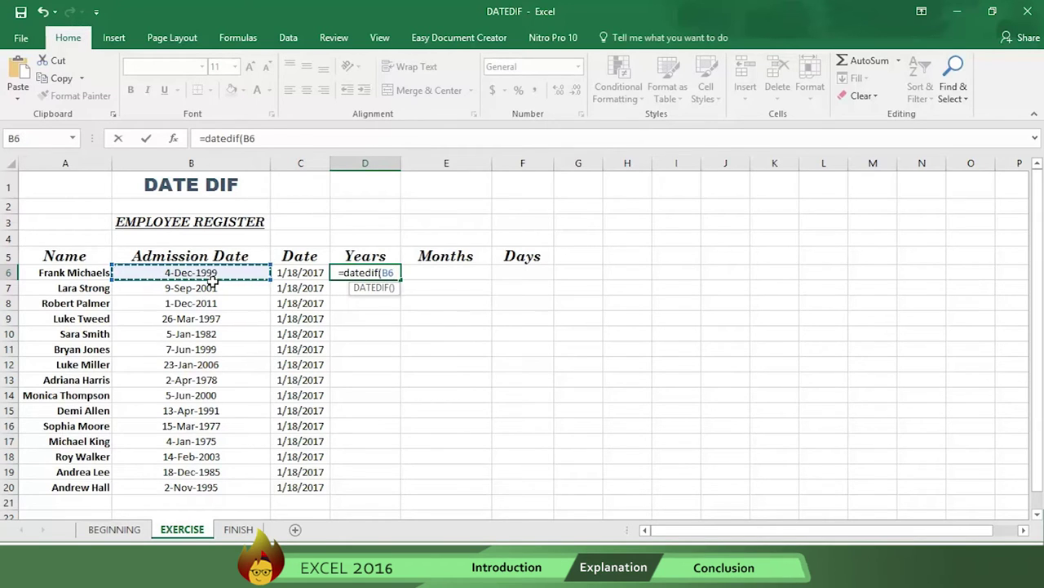
{"action": "type", "text": ",toda"}
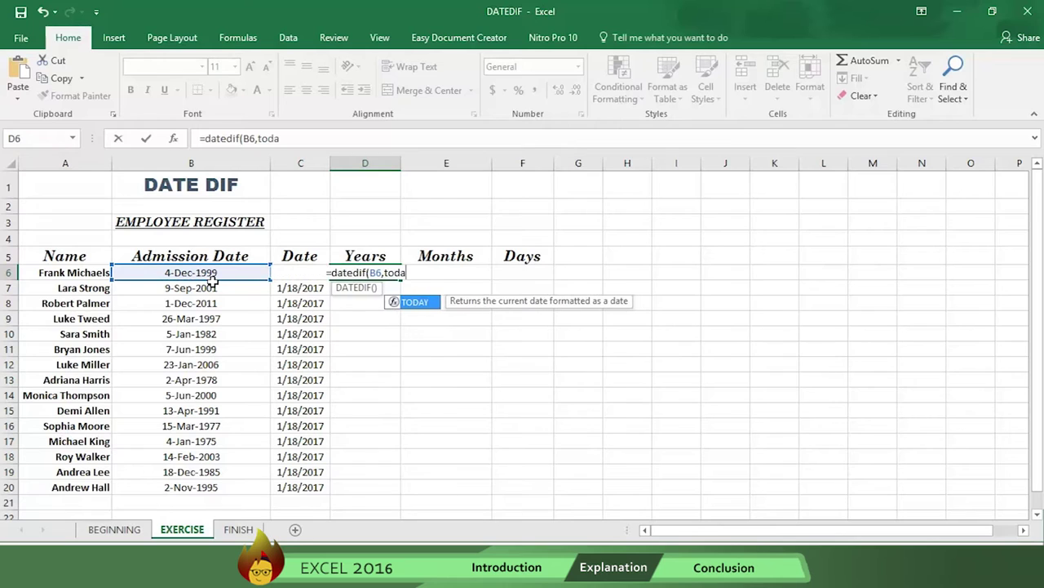
{"action": "type", "text": "y(),"}
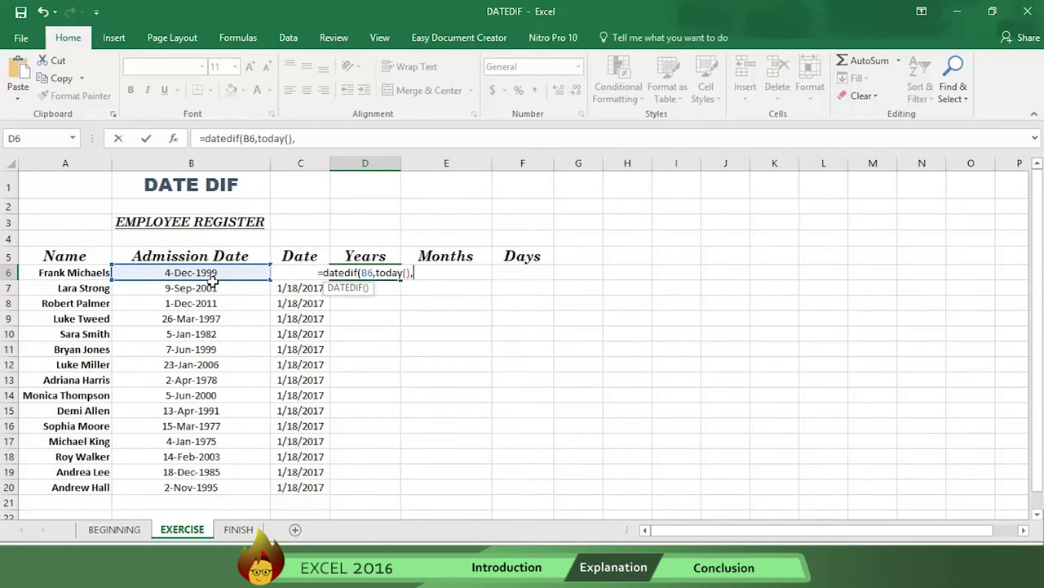
{"action": "type", "text": "\""}
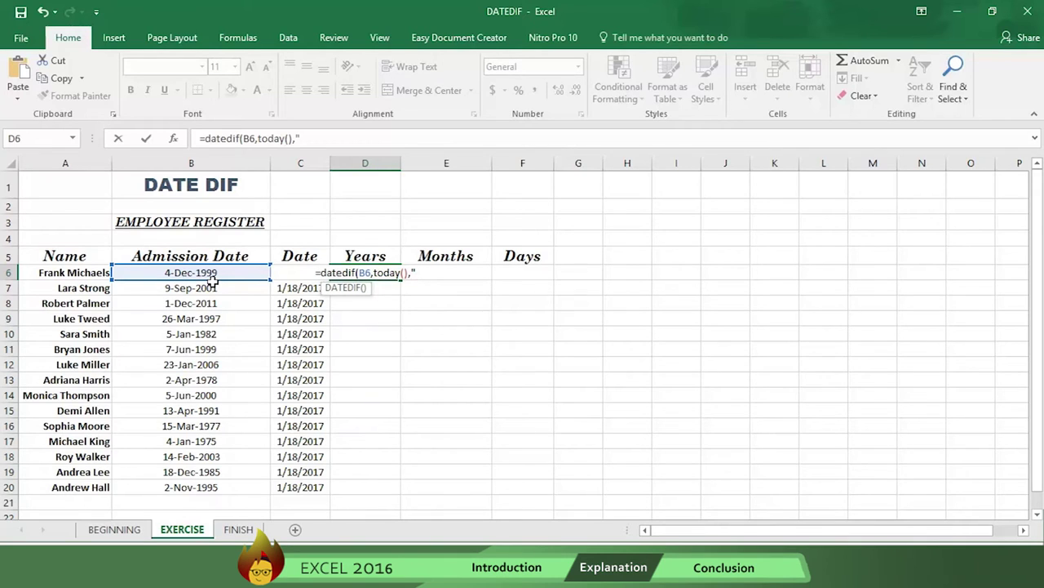
{"action": "type", "text": "y\""}
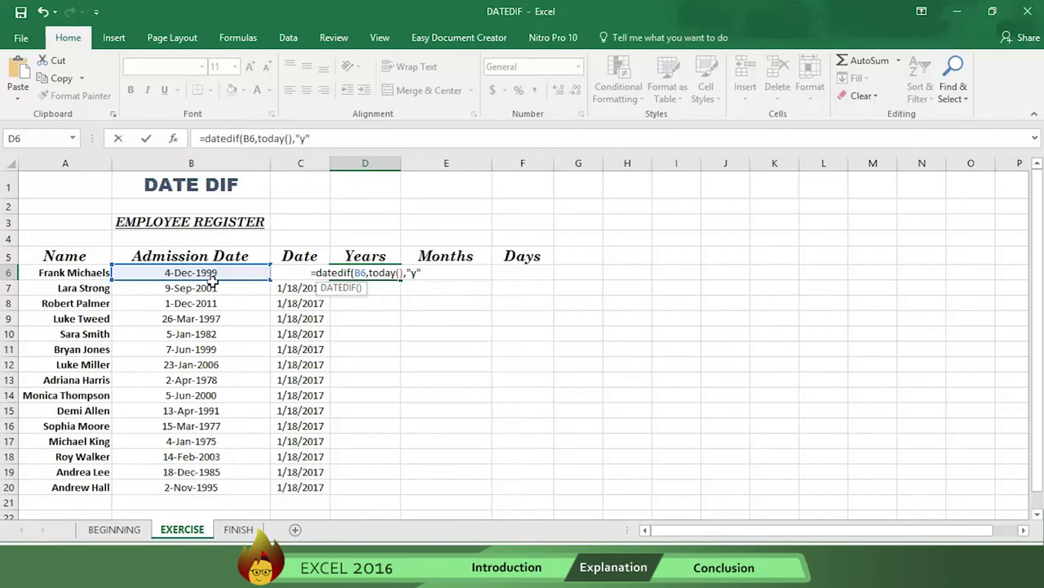
{"action": "type", "text": ")"}
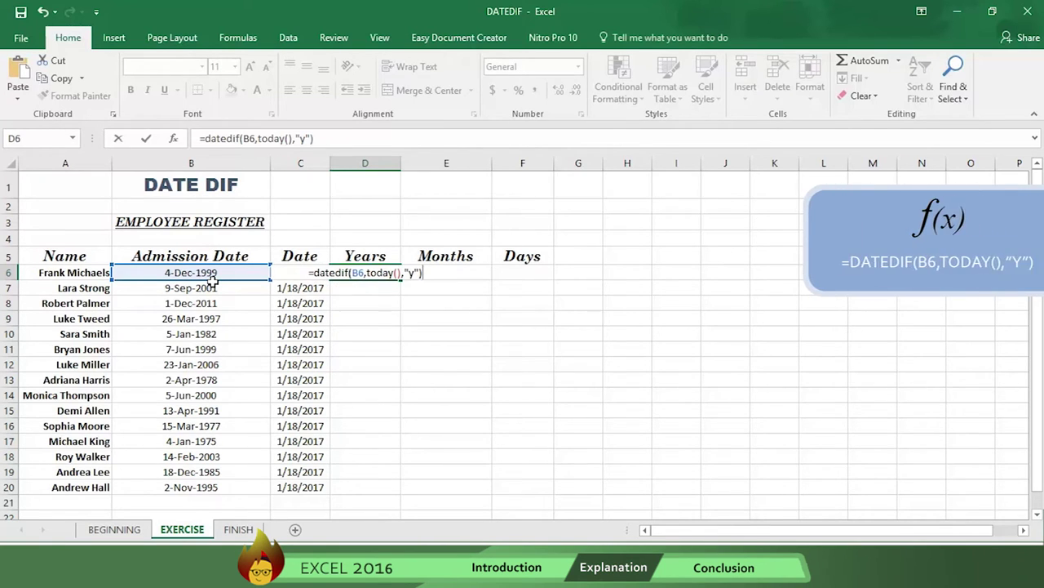
{"action": "key", "text": "Return"}
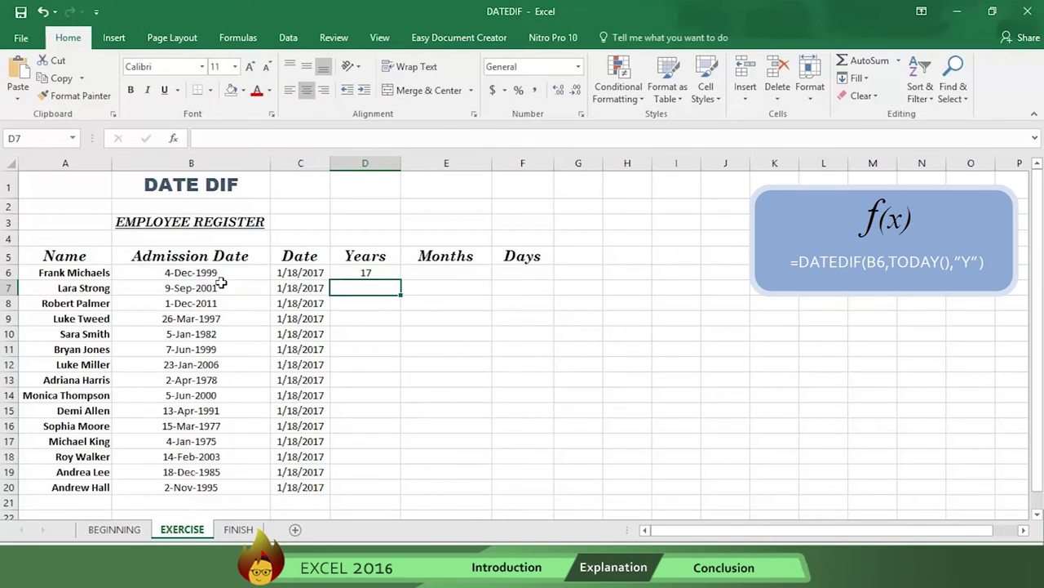
{"action": "left_click_drag", "start_coordinate": [403, 273], "coordinate": [397, 488]}
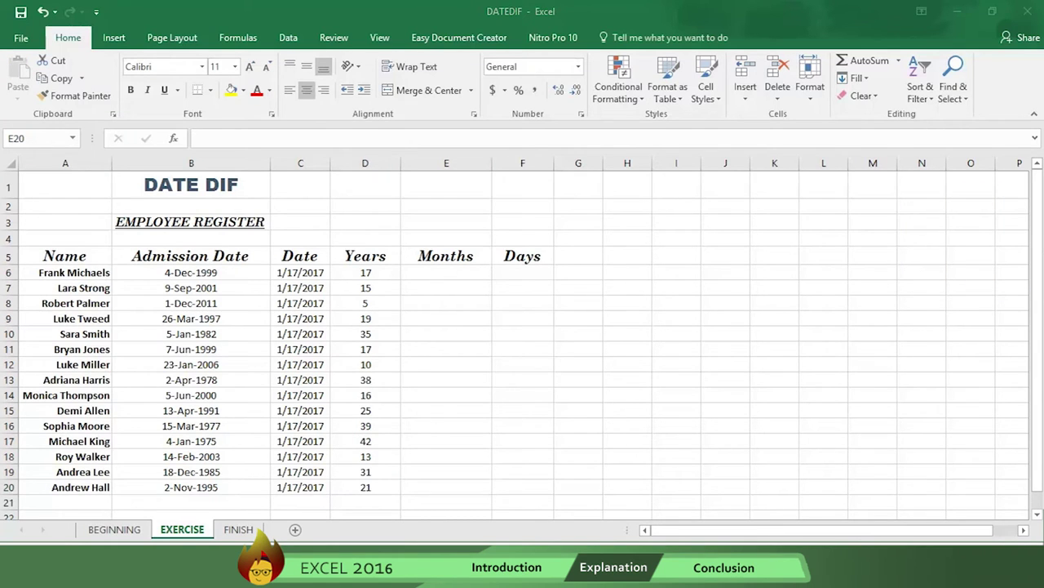
{"action": "left_click", "coordinate": [416, 487]}
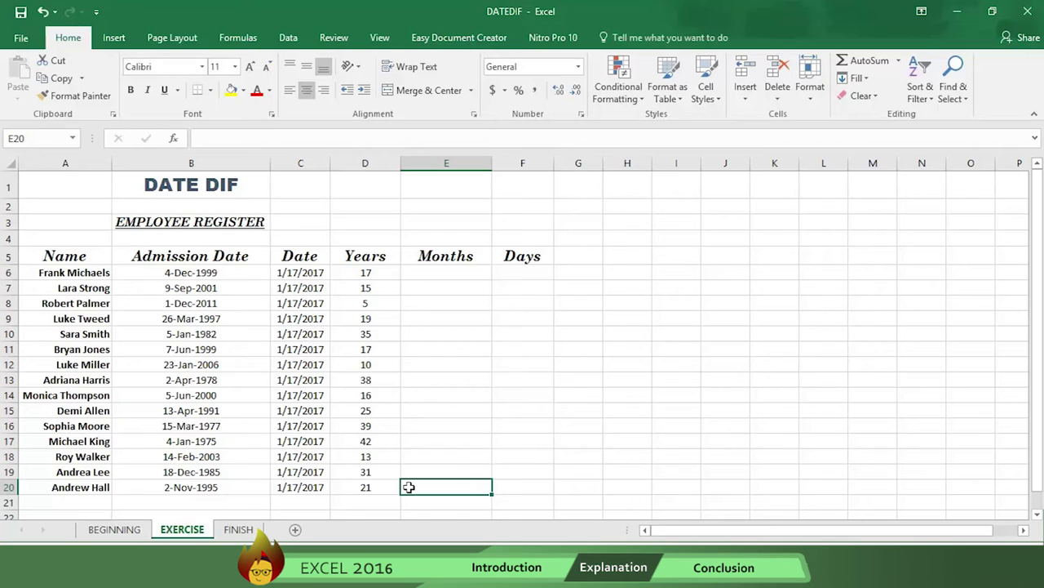
Step: Enter =DATEDIF(B6,TODAY(),"ym") in E6 to calculate the remaining months since the first employee's admission date
{"action": "left_click", "coordinate": [426, 273]}
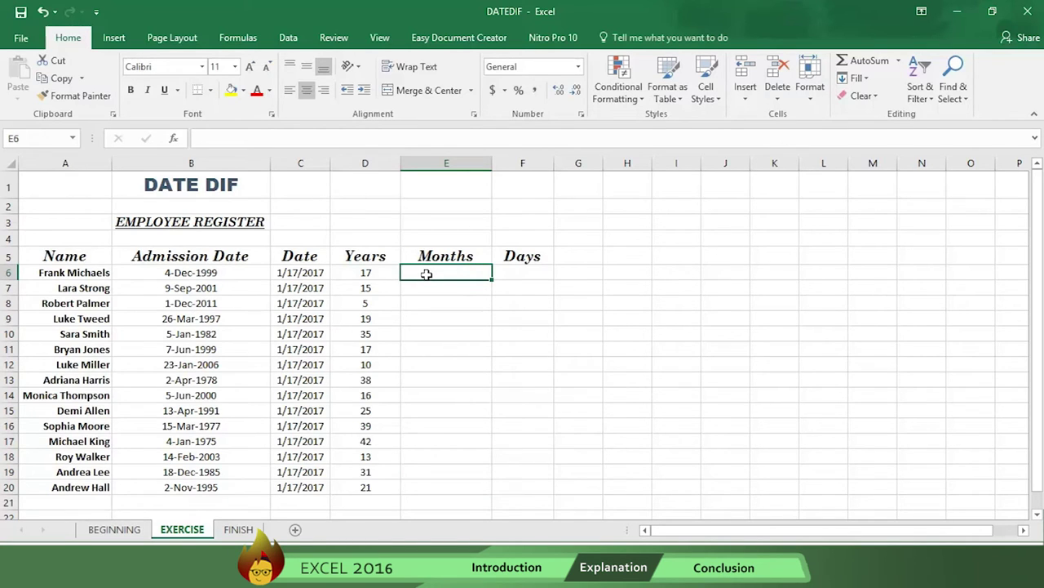
{"action": "type", "text": "="}
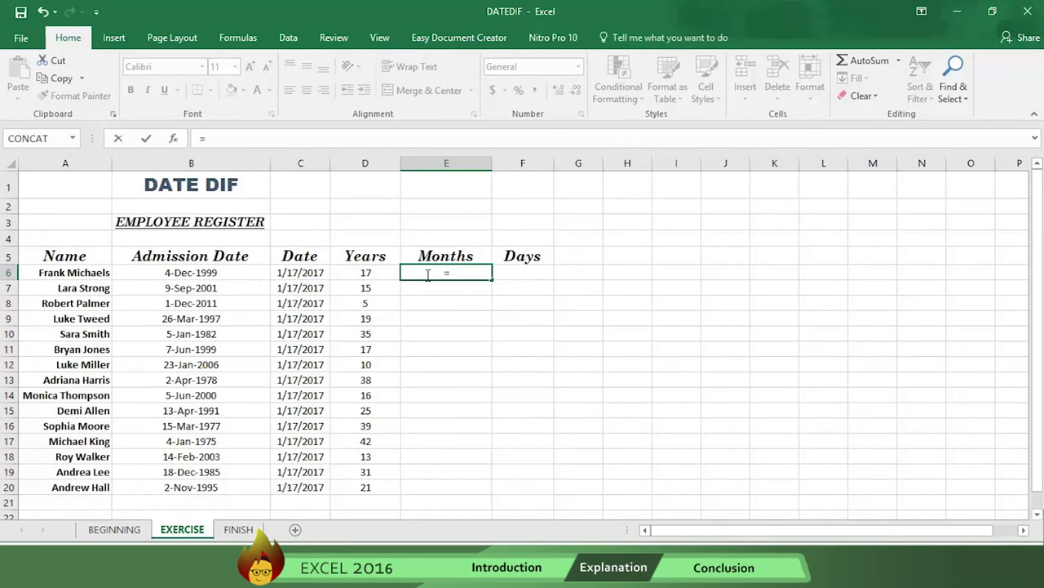
{"action": "type", "text": "da"}
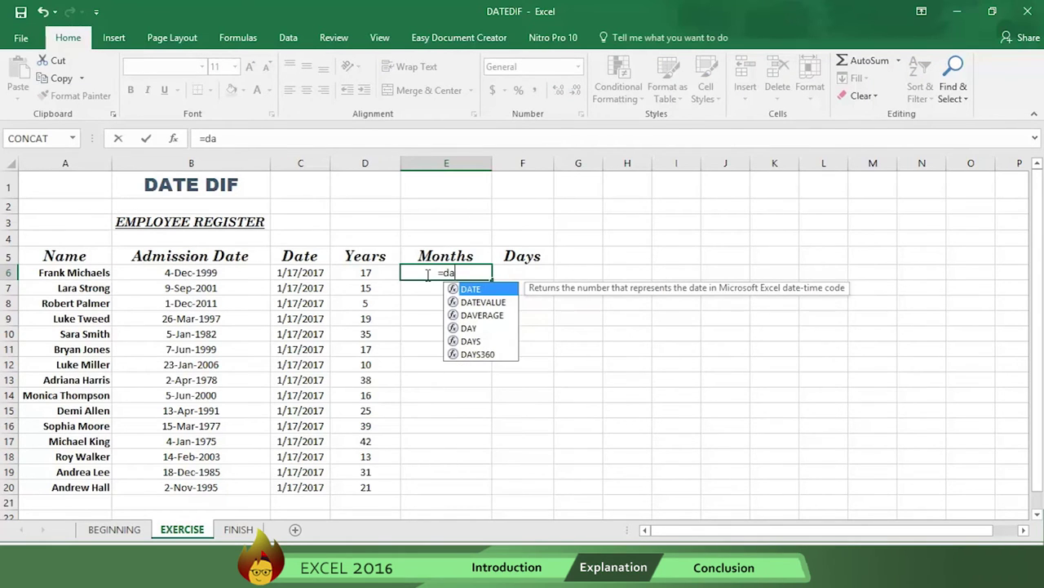
{"action": "type", "text": "tedif"}
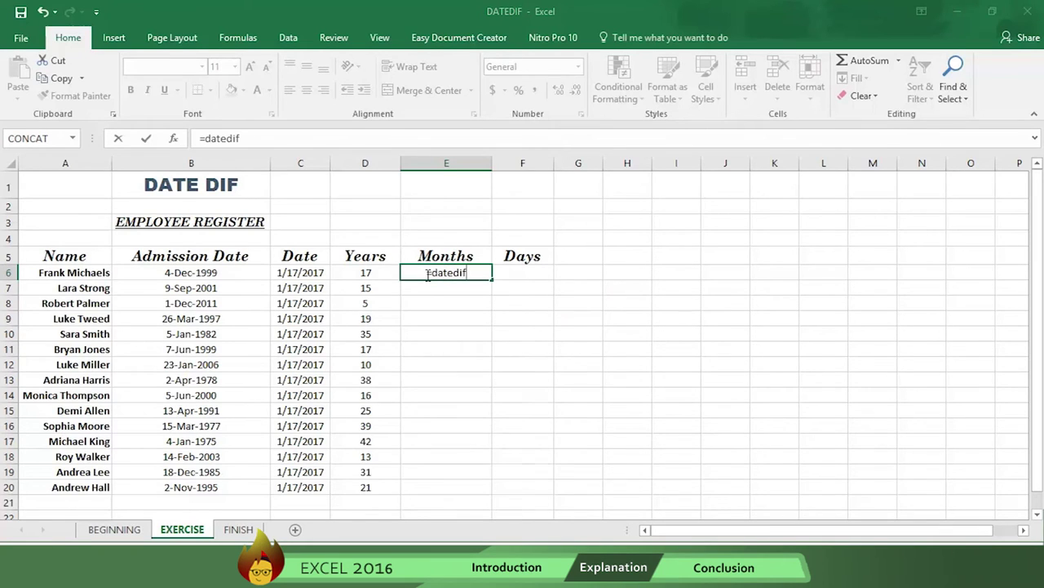
{"action": "type", "text": "("}
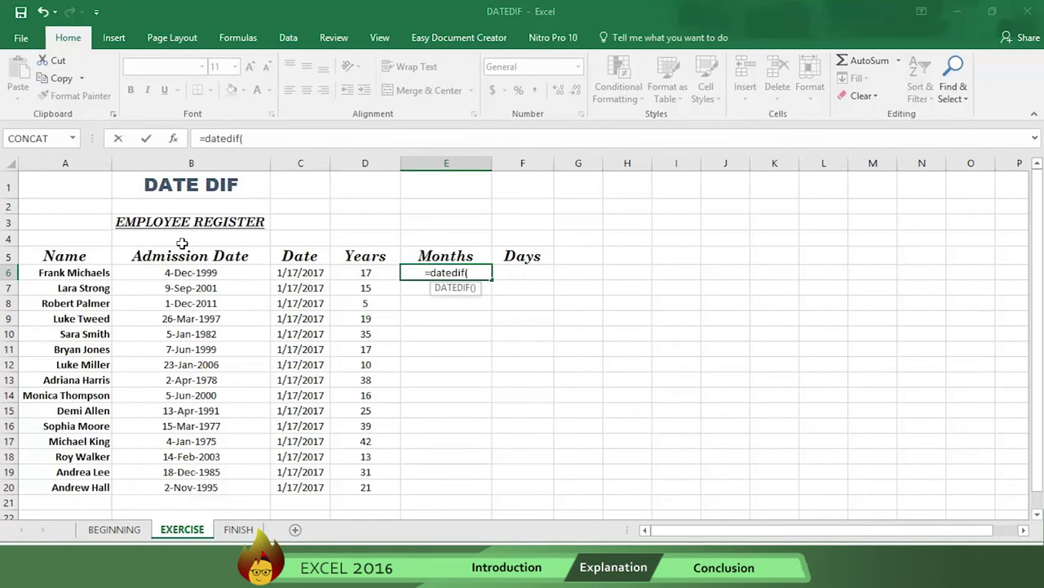
{"action": "left_click", "coordinate": [201, 274]}
{"action": "type", "text": ","}
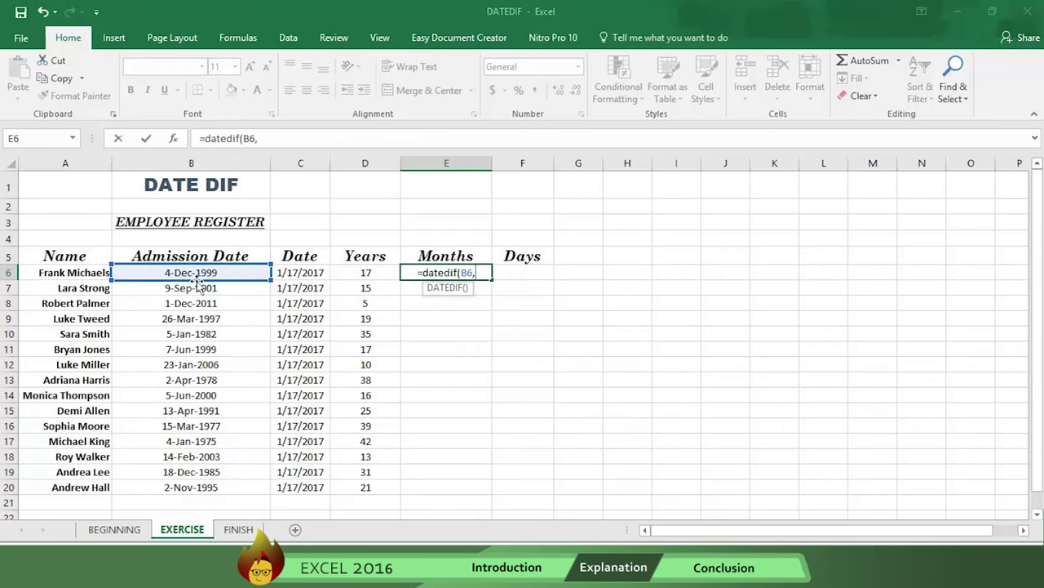
{"action": "type", "text": "toda"}
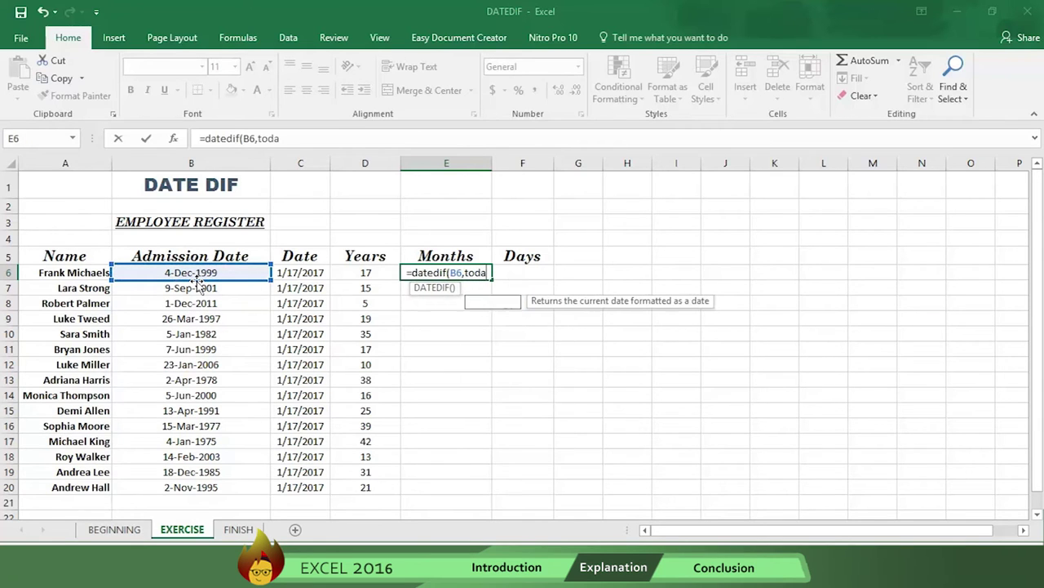
{"action": "type", "text": "y()"}
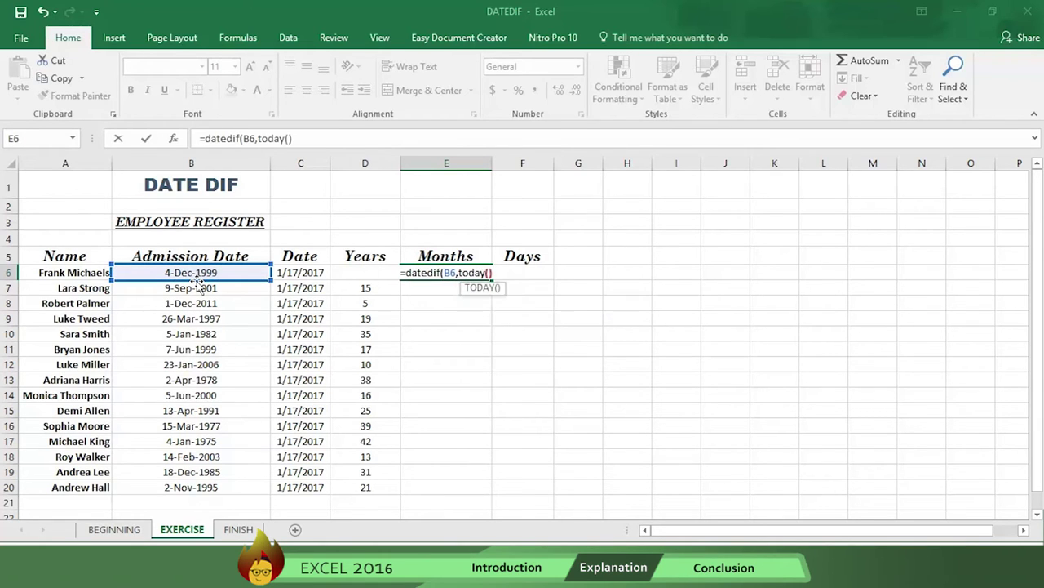
{"action": "type", "text": ","}
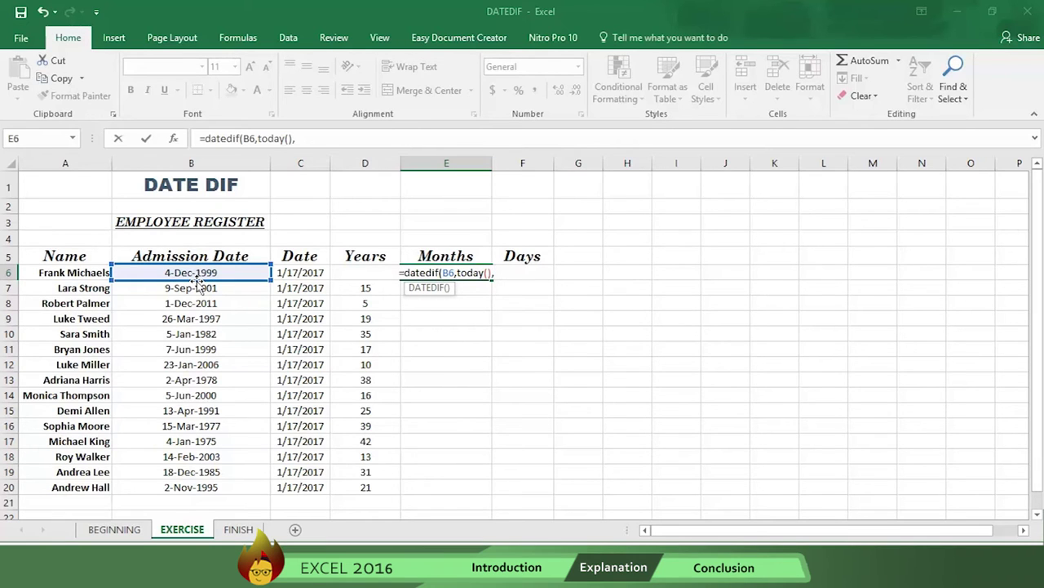
{"action": "type", "text": "\""}
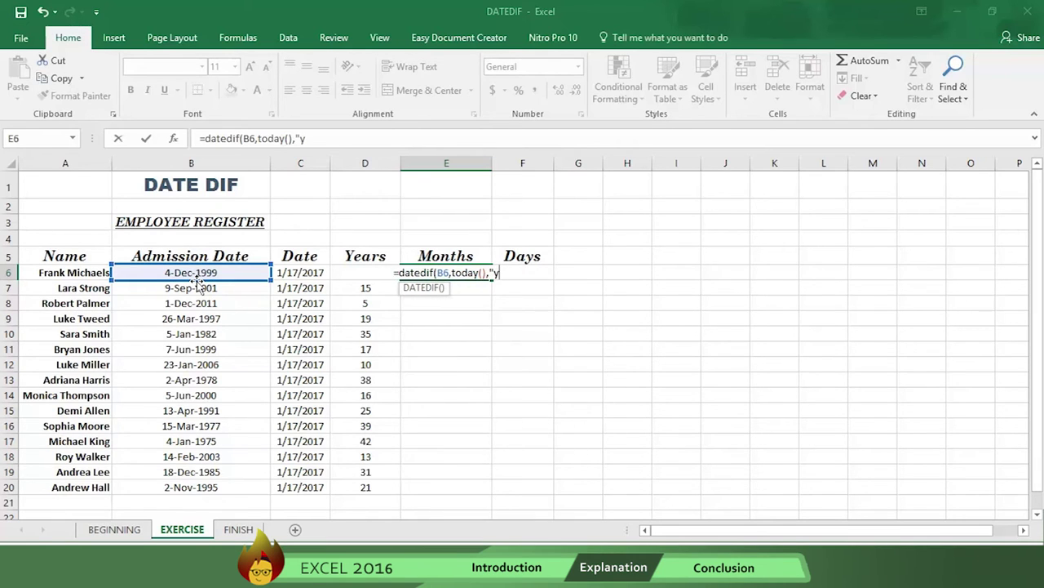
{"action": "type", "text": "ym"}
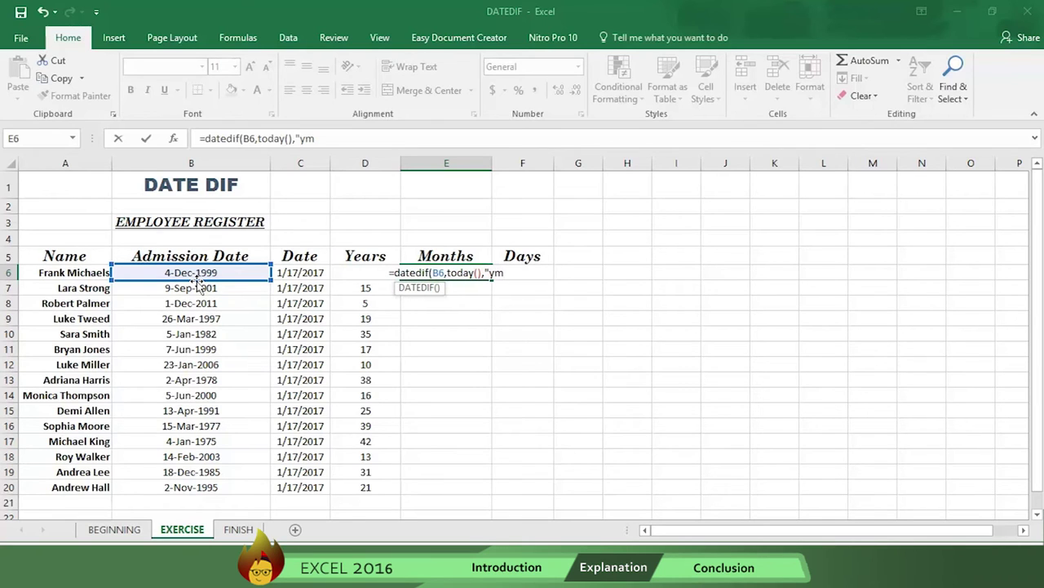
{"action": "type", "text": "\""}
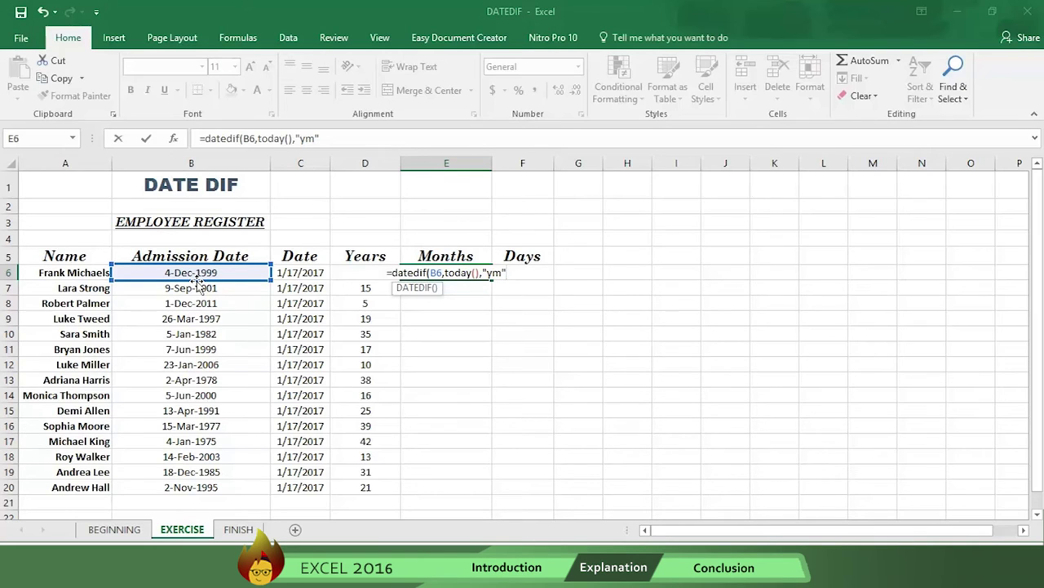
{"action": "type", "text": ")"}
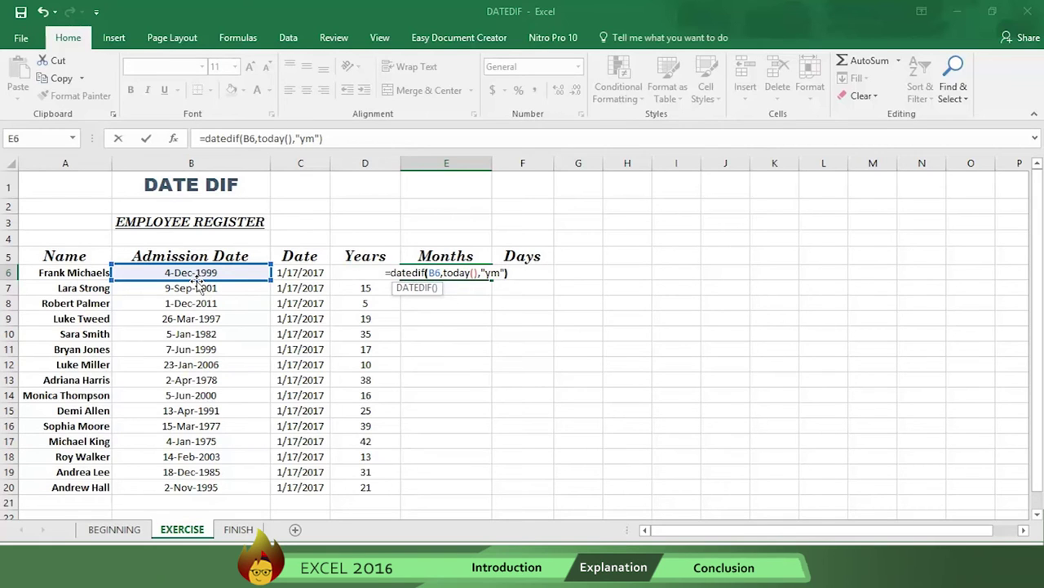
{"action": "key", "text": "Return"}
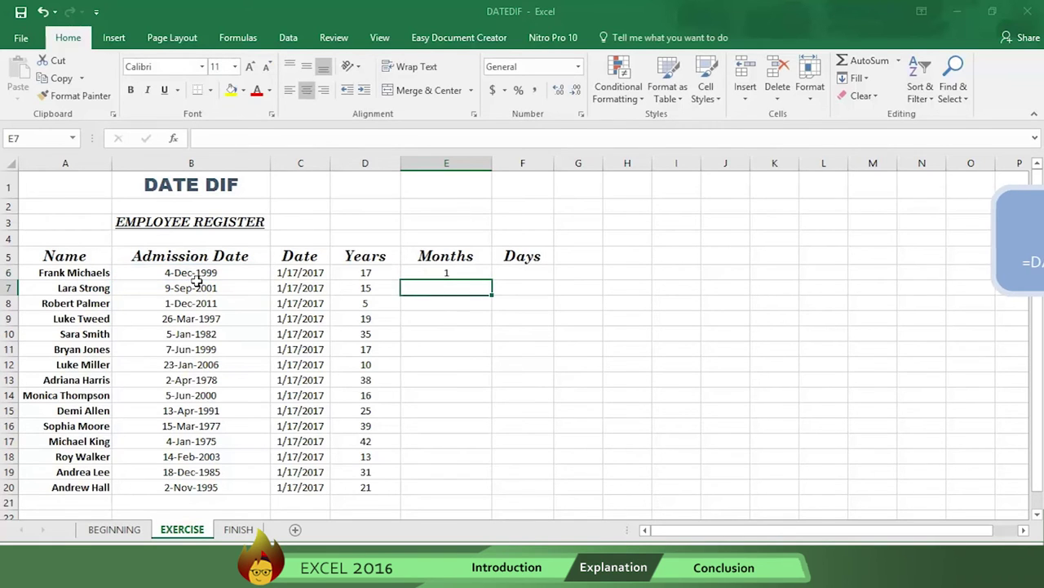
Step: Fill the E6 formula down the Months column through E20
{"action": "left_click", "coordinate": [458, 276]}
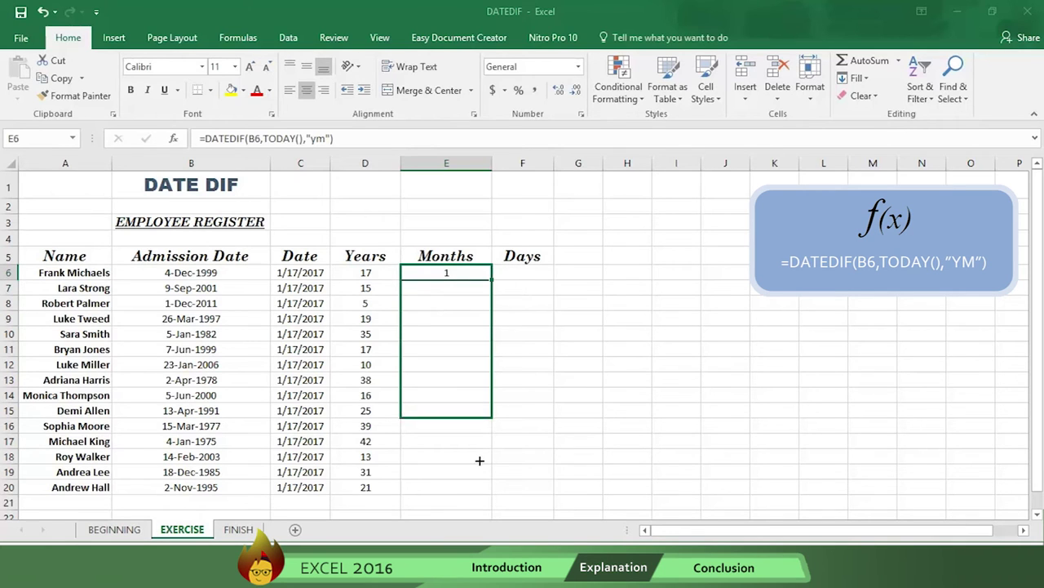
{"action": "left_click_drag", "start_coordinate": [479, 460], "coordinate": [480, 495]}
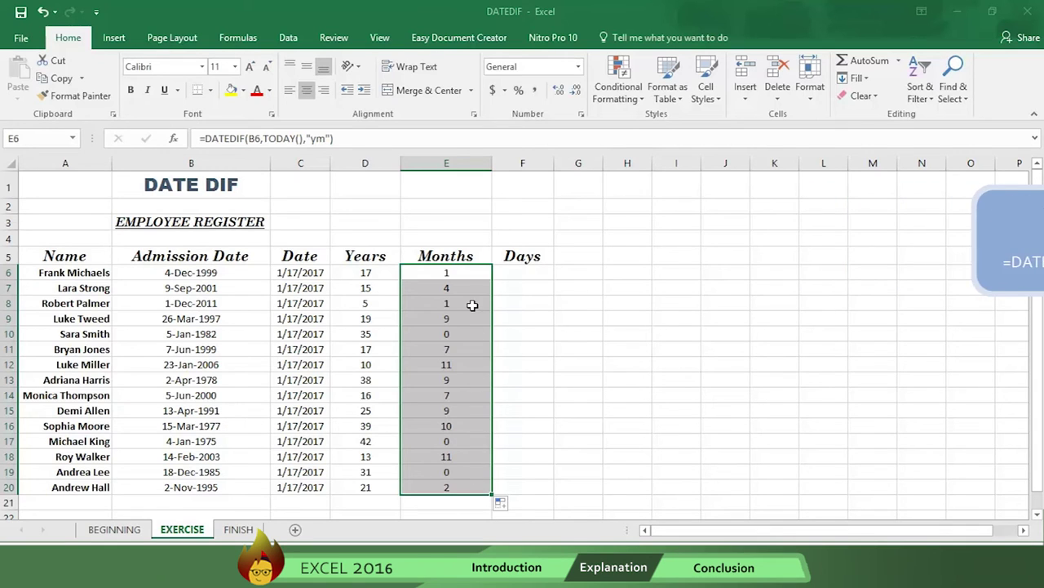
Step: Enter =DATEDIF(B6,TODAY(),"yd") in F6 and fill the formula down the Days column through F20
{"action": "left_click", "coordinate": [501, 276]}
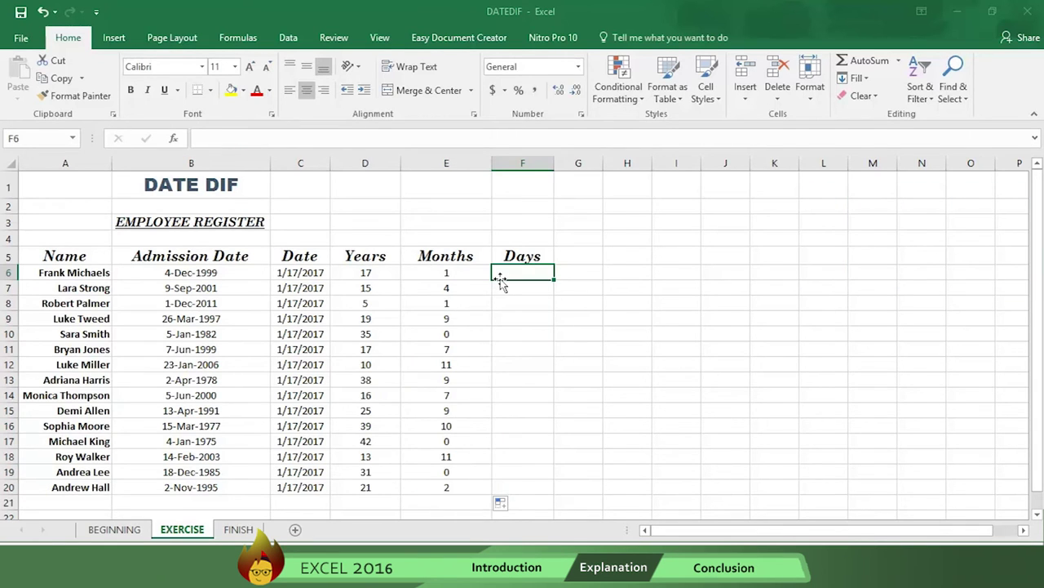
{"action": "type", "text": "="}
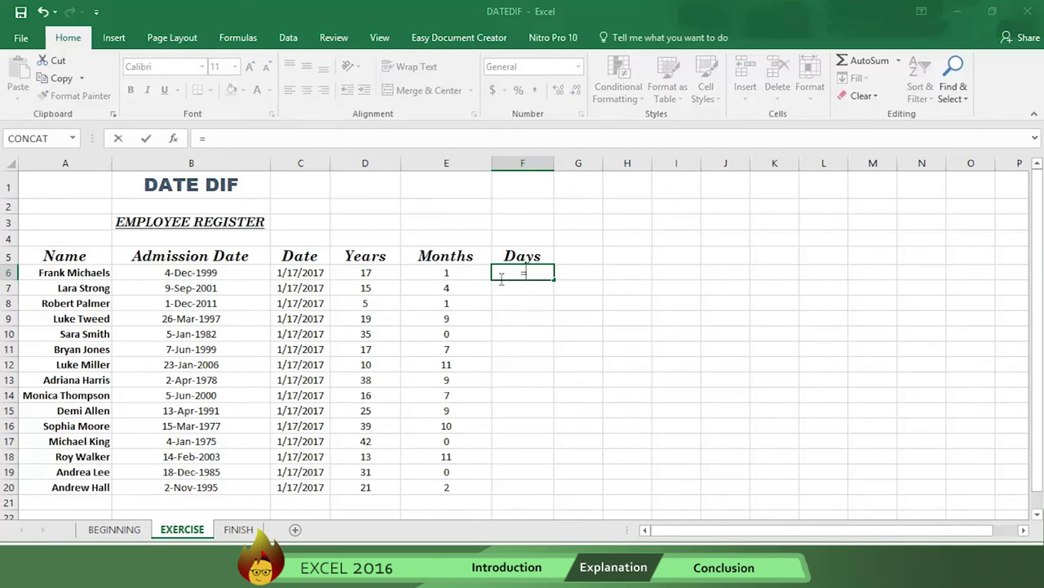
{"action": "type", "text": "datedif("}
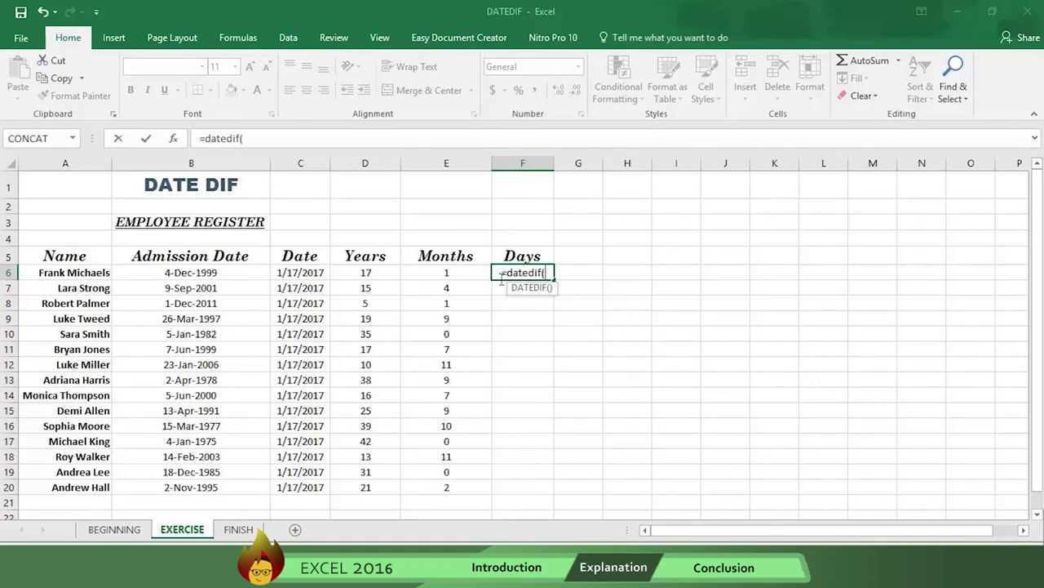
{"action": "left_click", "coordinate": [209, 274]}
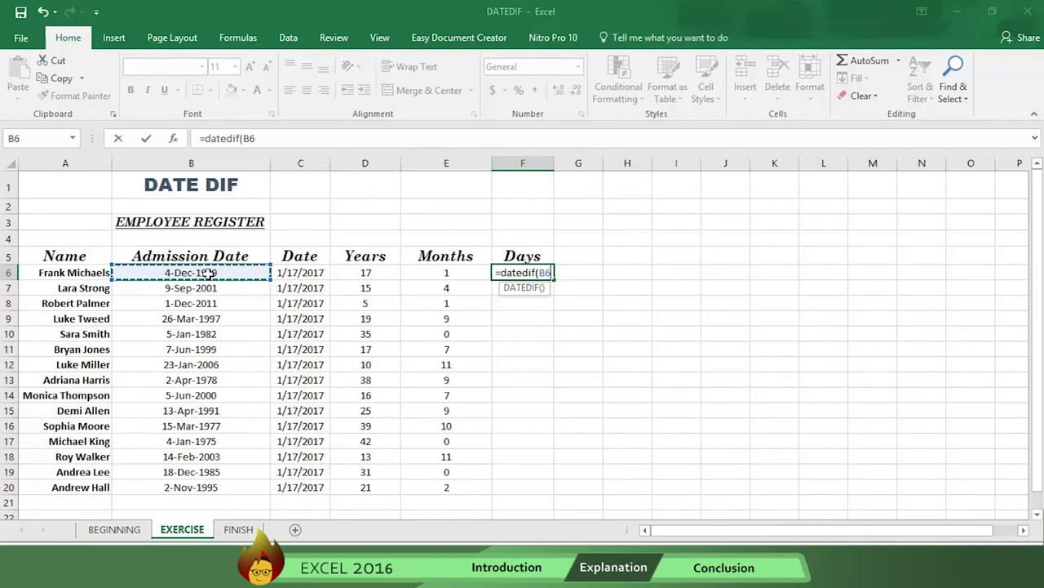
{"action": "type", "text": ",today"}
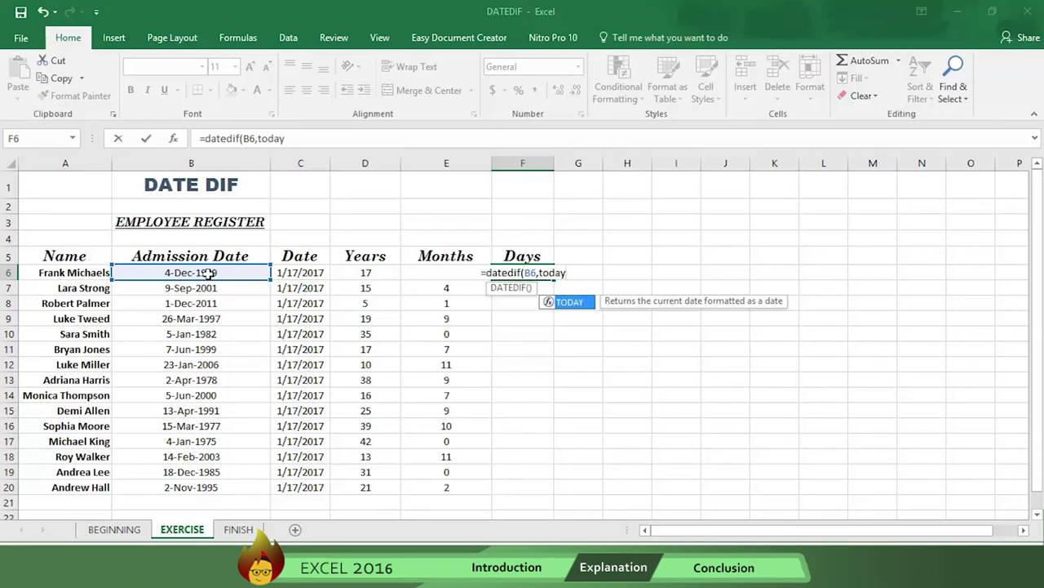
{"action": "type", "text": "(),"}
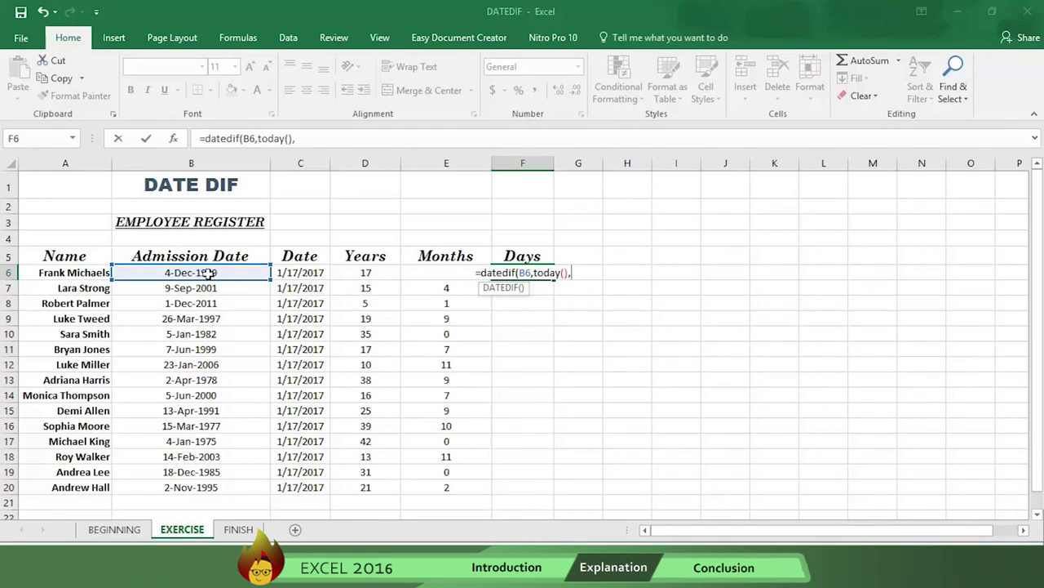
{"action": "type", "text": "\""}
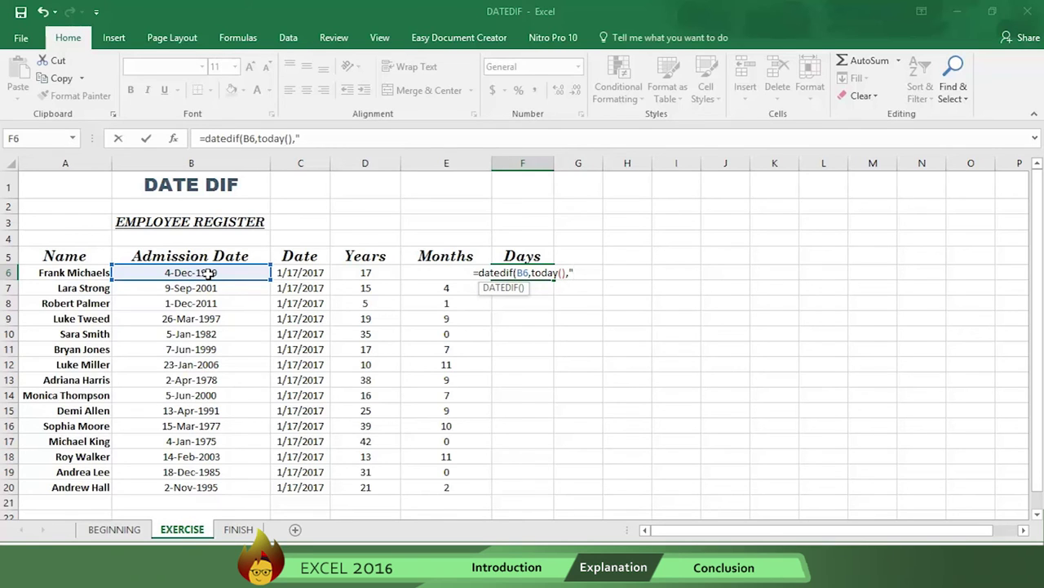
{"action": "type", "text": "yd"}
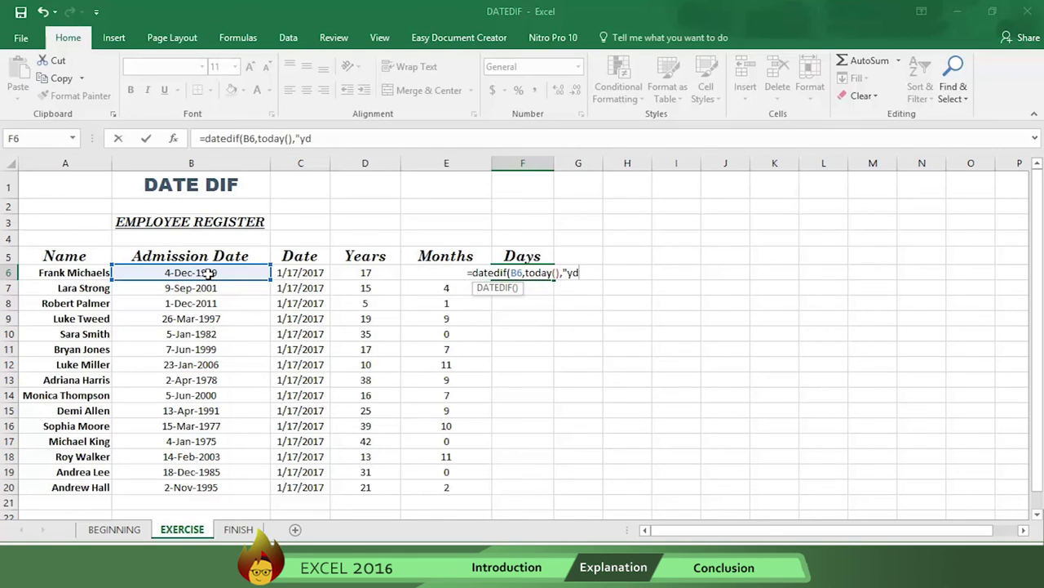
{"action": "type", "text": "\""}
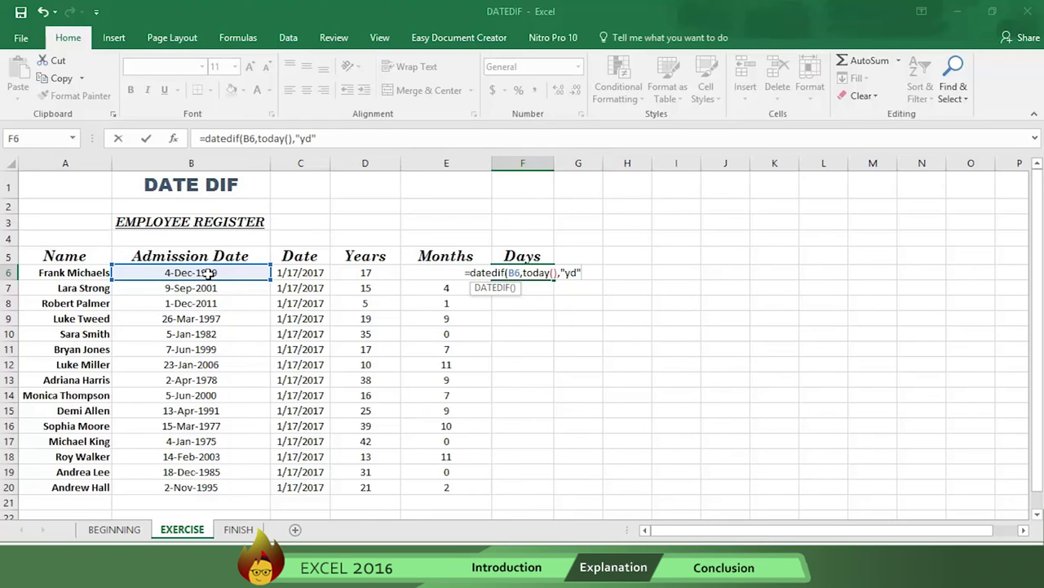
{"action": "type", "text": ")"}
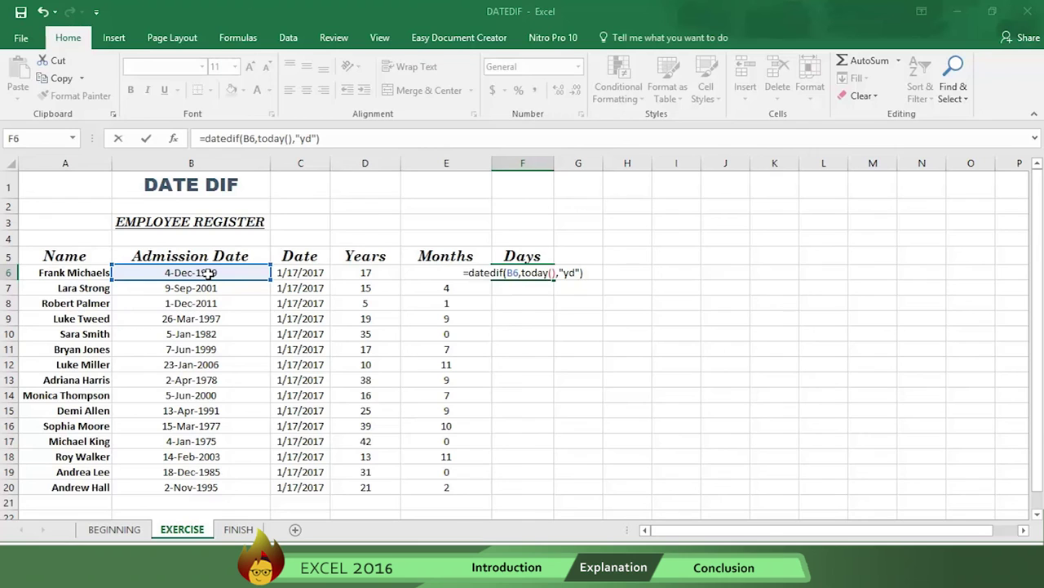
{"action": "key", "text": "Return"}
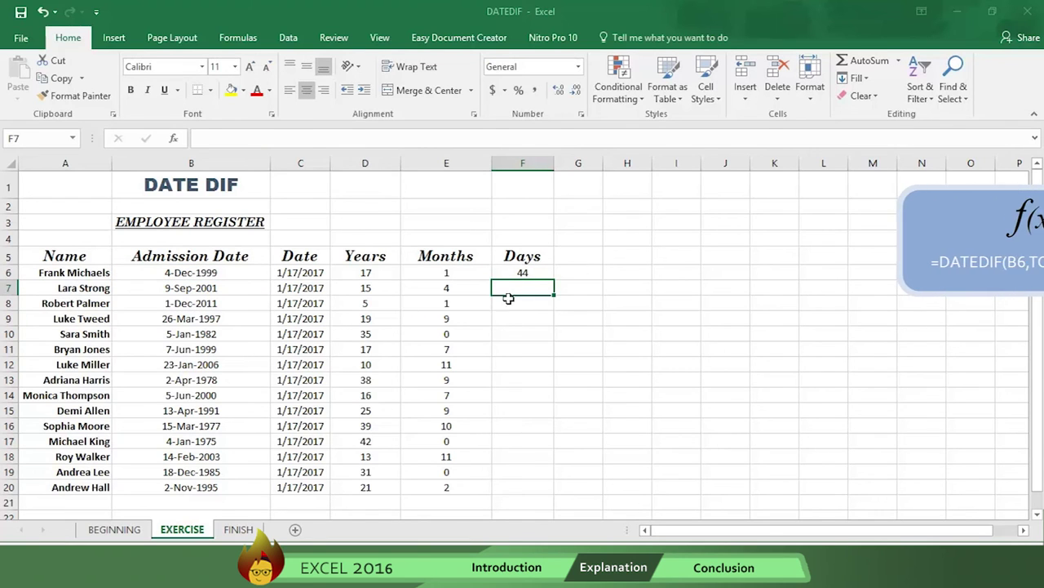
{"action": "left_click", "coordinate": [541, 269]}
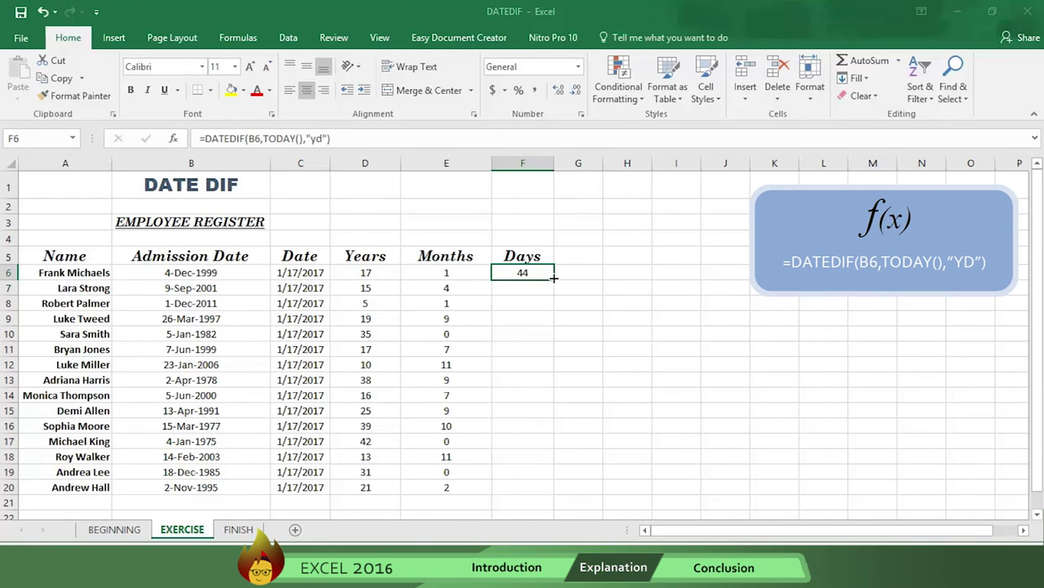
{"action": "left_click_drag", "start_coordinate": [554, 281], "coordinate": [548, 496]}
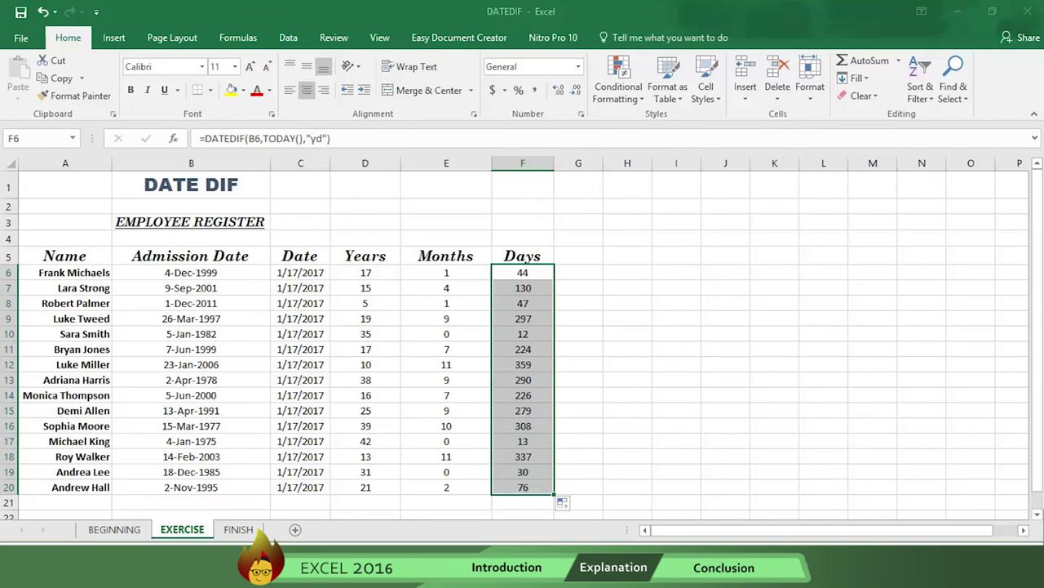
Step: Open the FINISH sheet and clear the range selection to examine the completed employee register
{"action": "left_click", "coordinate": [239, 529]}
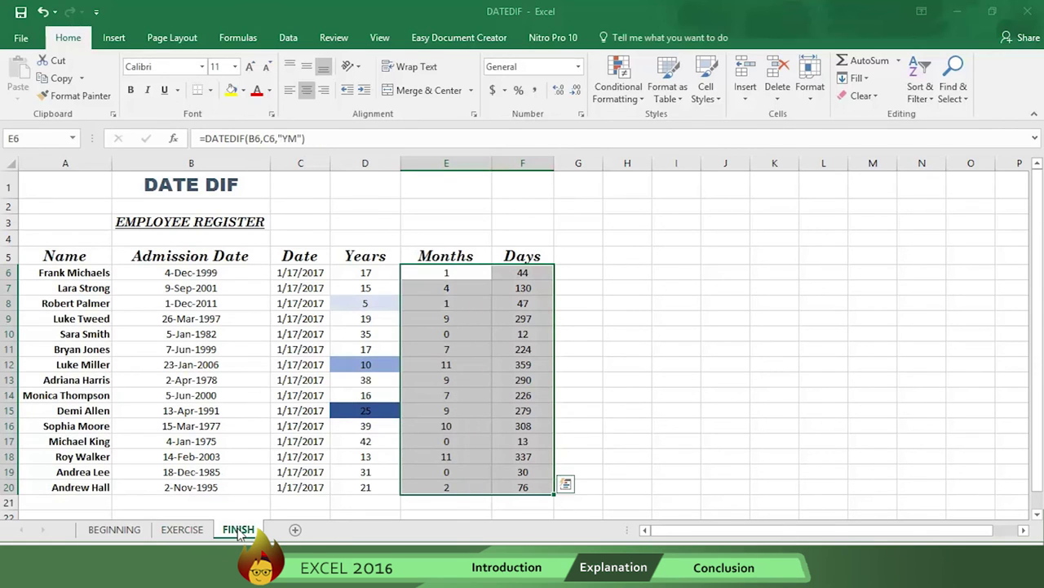
{"action": "left_click", "coordinate": [368, 512]}
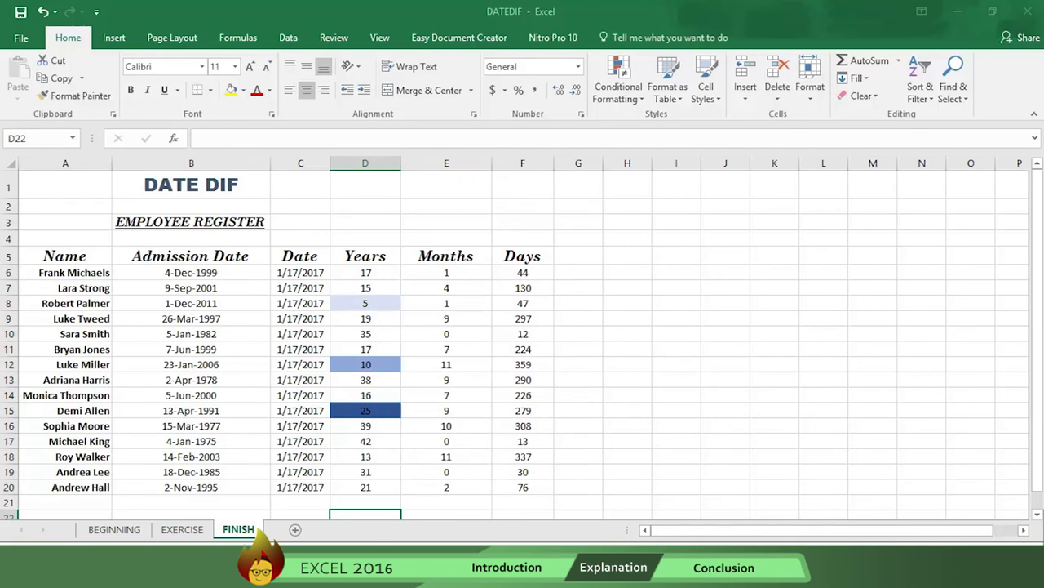